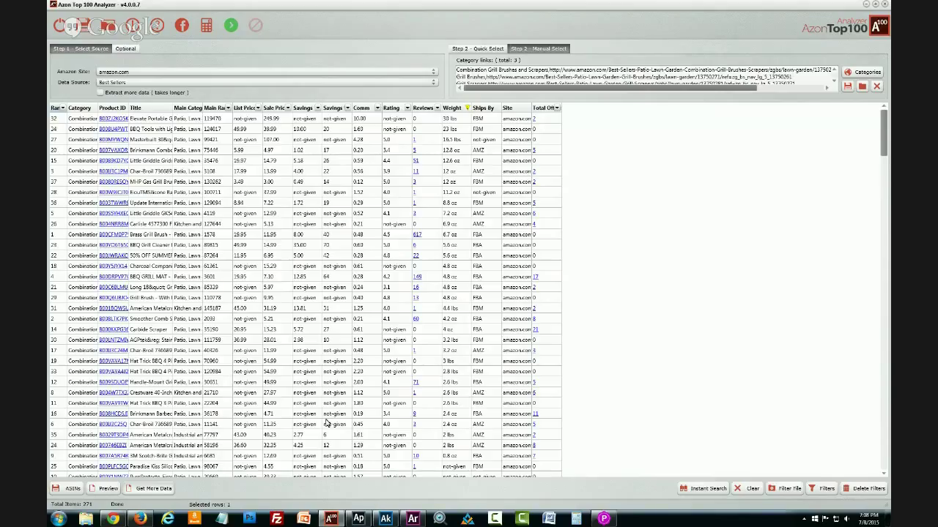
Step: Switch to Azon Product Inspector and enter 'bbq grill brush' as the search phrase
click(359, 519)
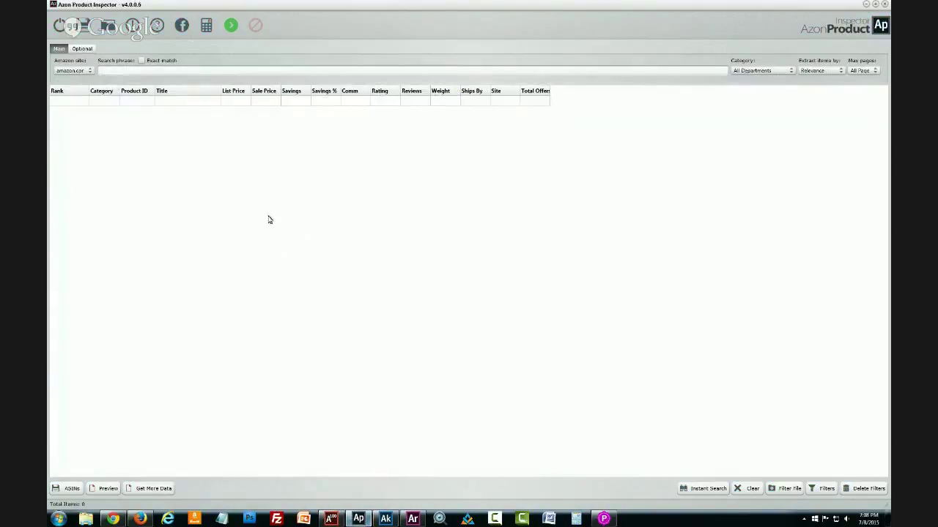
click(126, 68)
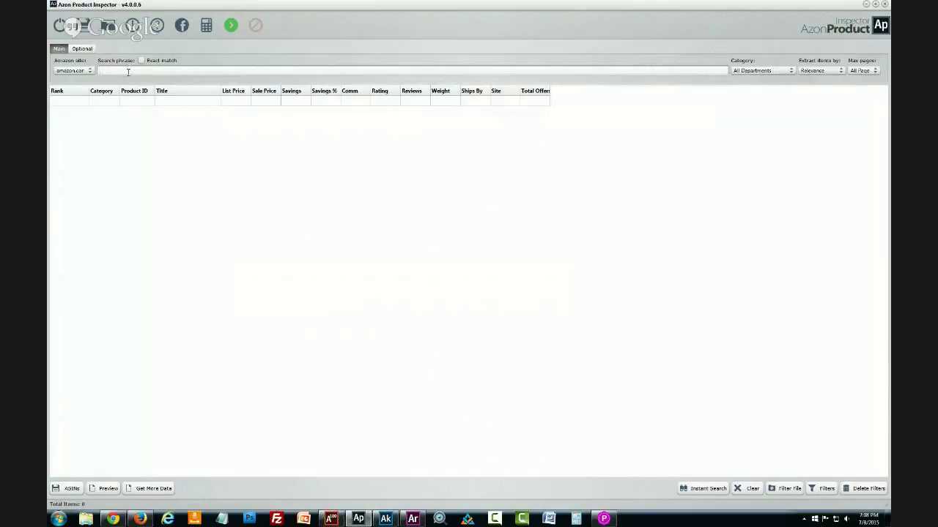
text(bbq grill brush)
Step: Run an exact-match 'bbq grill brush' search in Patio, Lawn, Garden, returning 263 products
click(142, 61)
click(755, 71)
scroll(748, 110, down, 8)
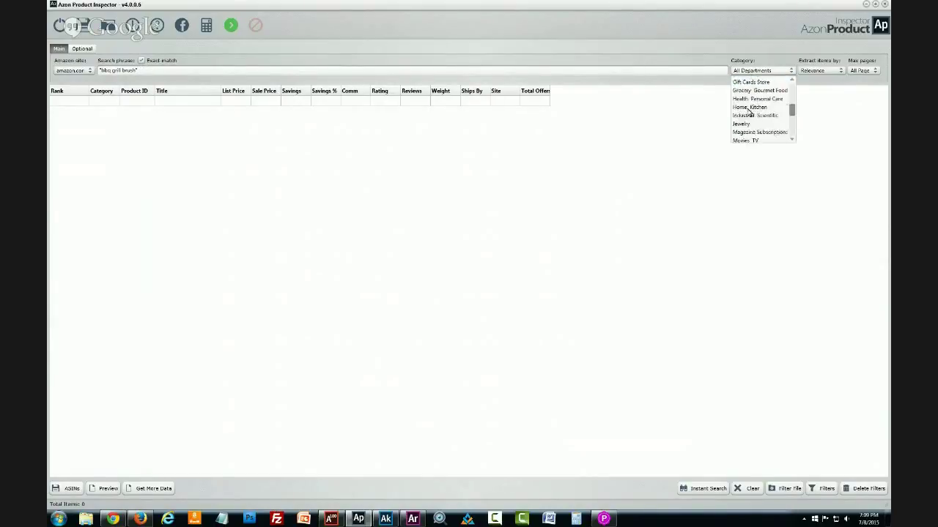
click(748, 107)
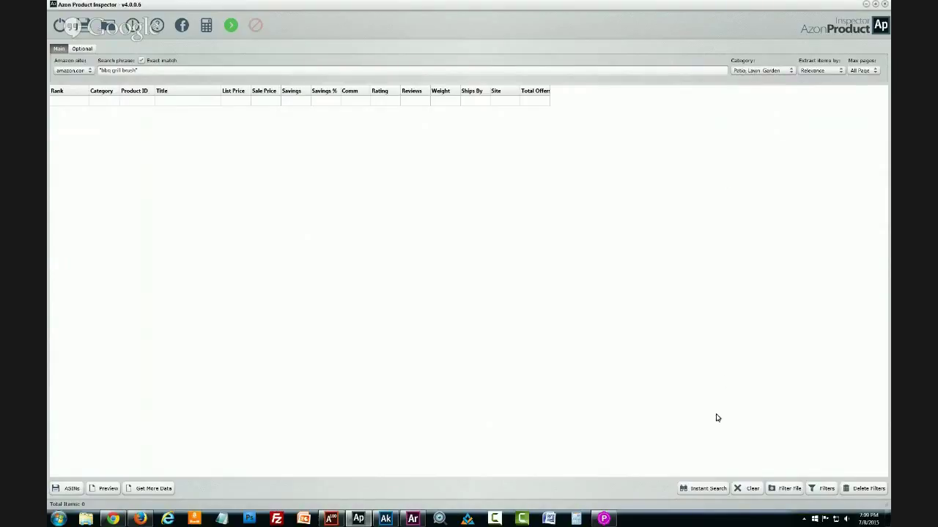
click(233, 25)
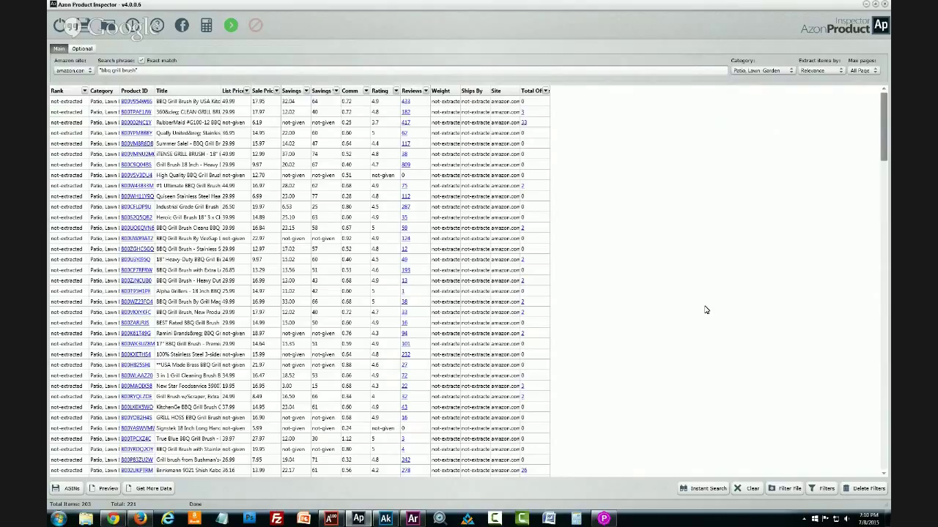
triple_click(142, 70)
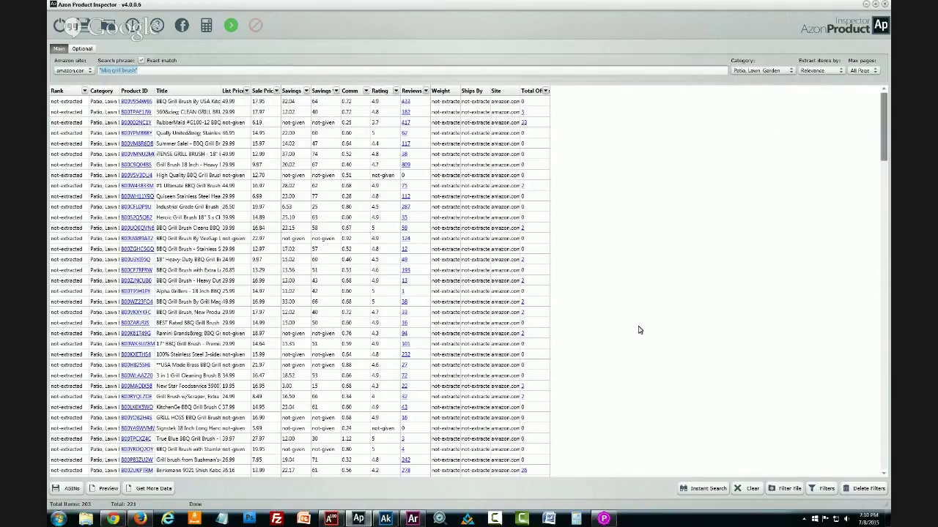
click(592, 299)
drag(883, 110, 888, 137)
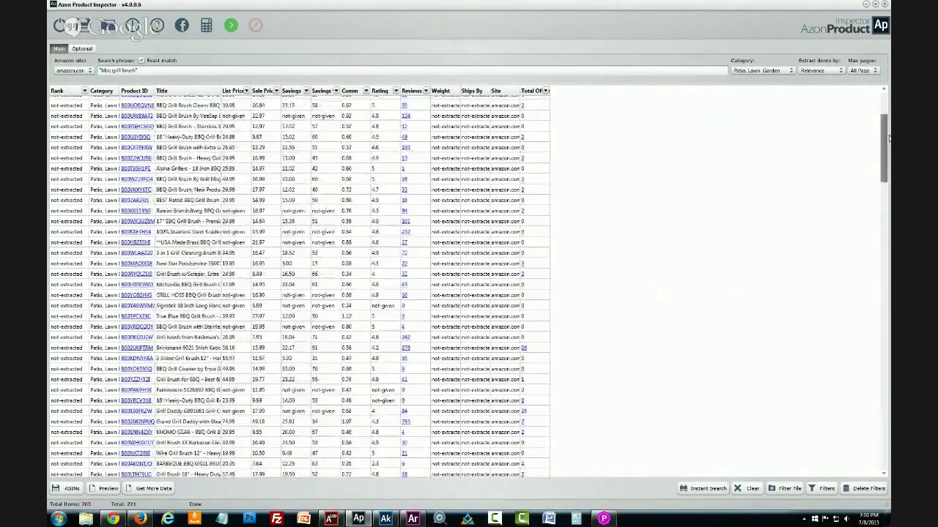
drag(887, 138, 885, 116)
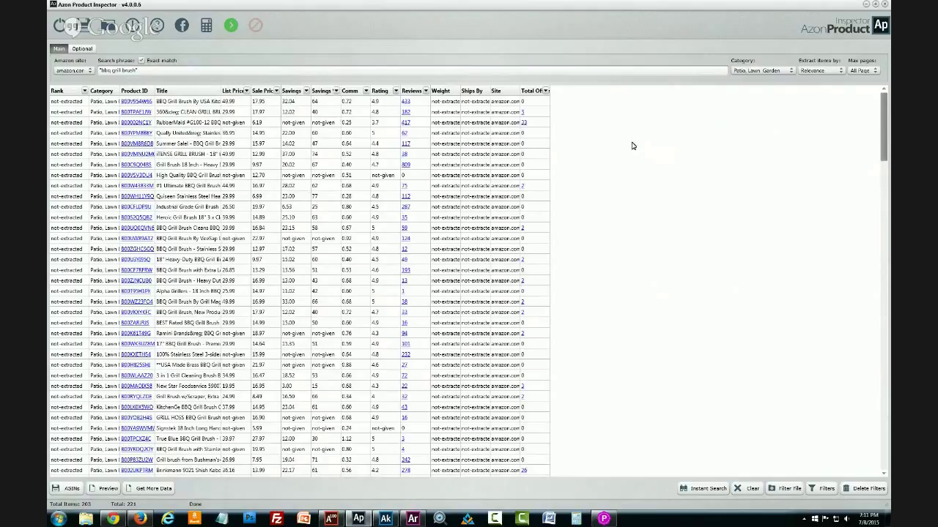
Step: Extract the missing commission, weight, Ships By and offer data with Get More Data
click(153, 489)
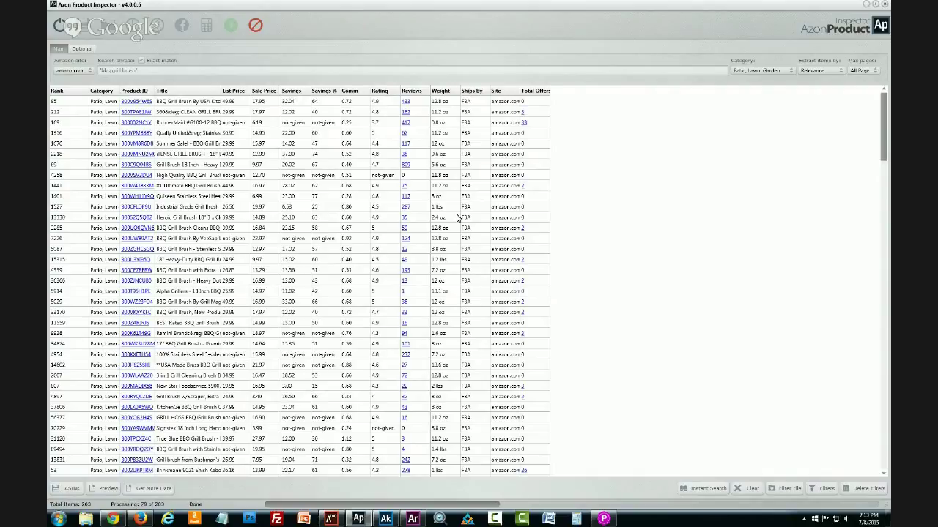
Step: Auto-fit the Category and Title columns so full names and titles show
double_click(120, 91)
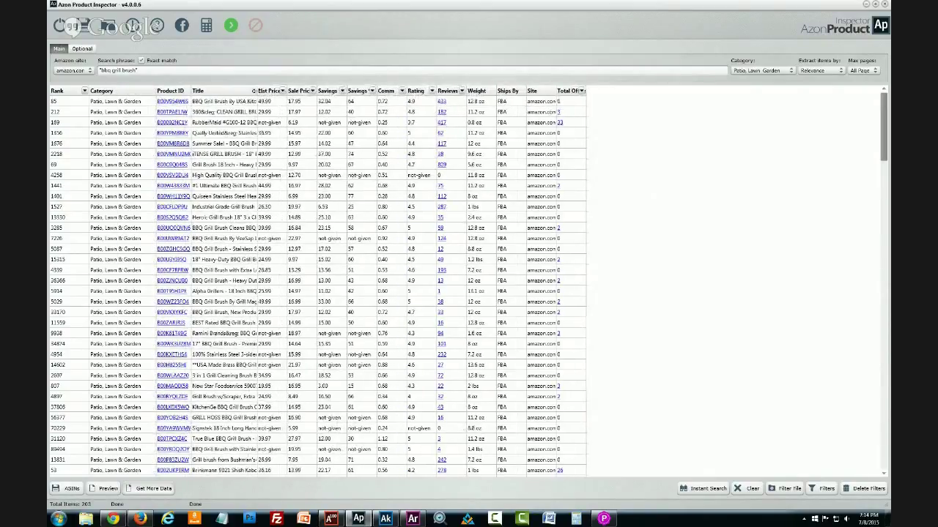
double_click(256, 90)
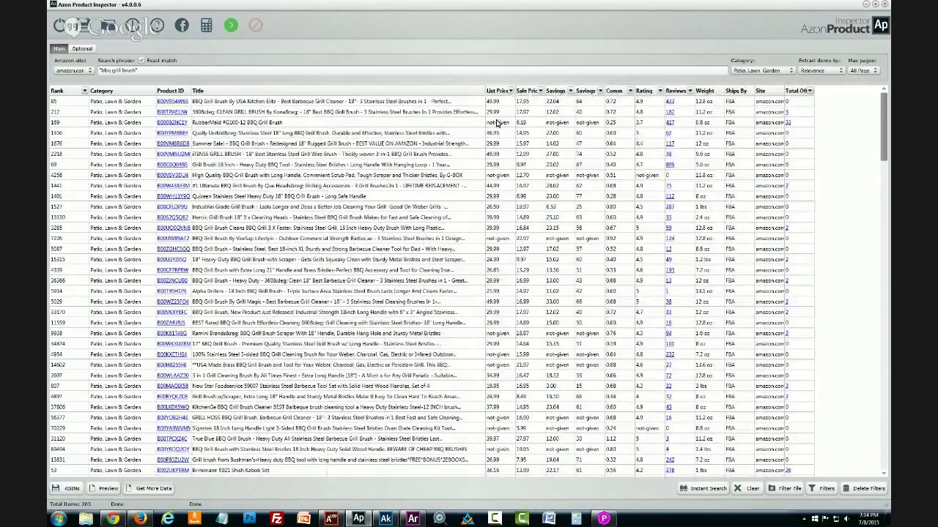
Step: Delete the first result row, leaving 262 bbq grill brush items
click(600, 91)
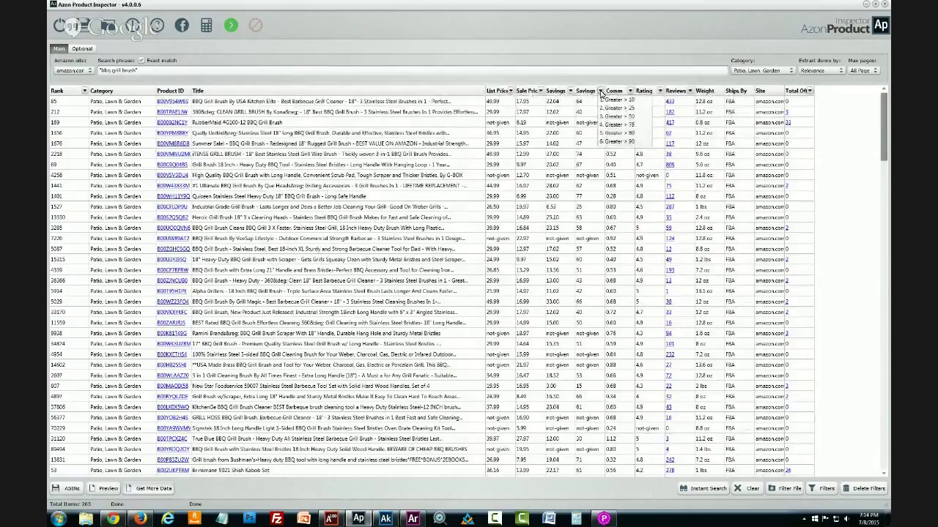
right_click(591, 95)
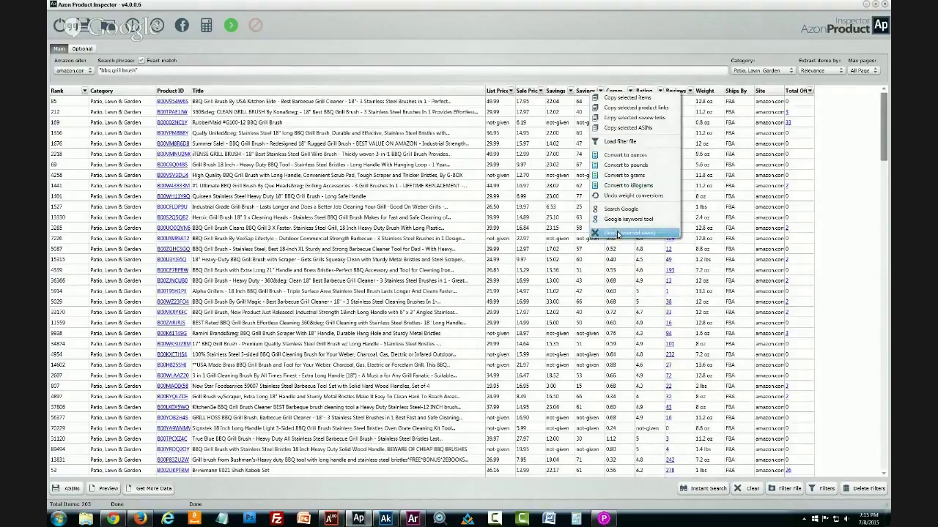
right_click(588, 94)
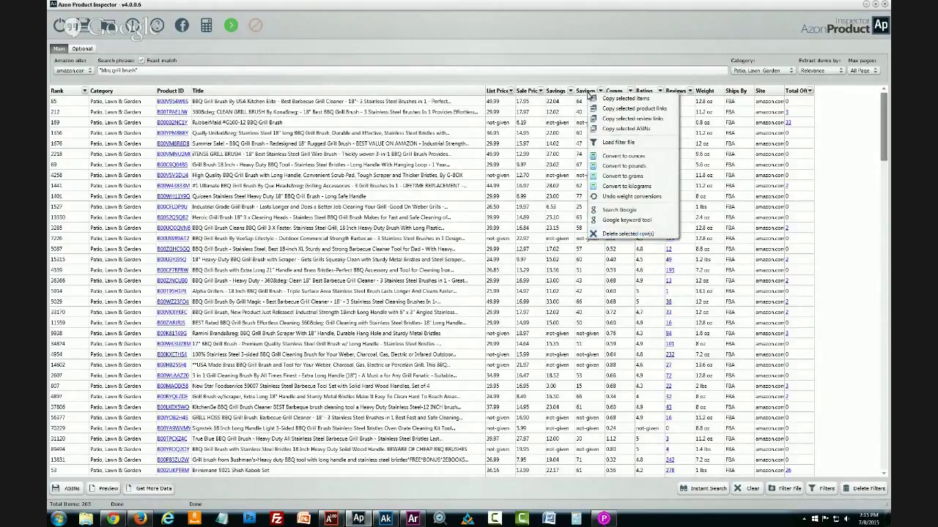
click(626, 233)
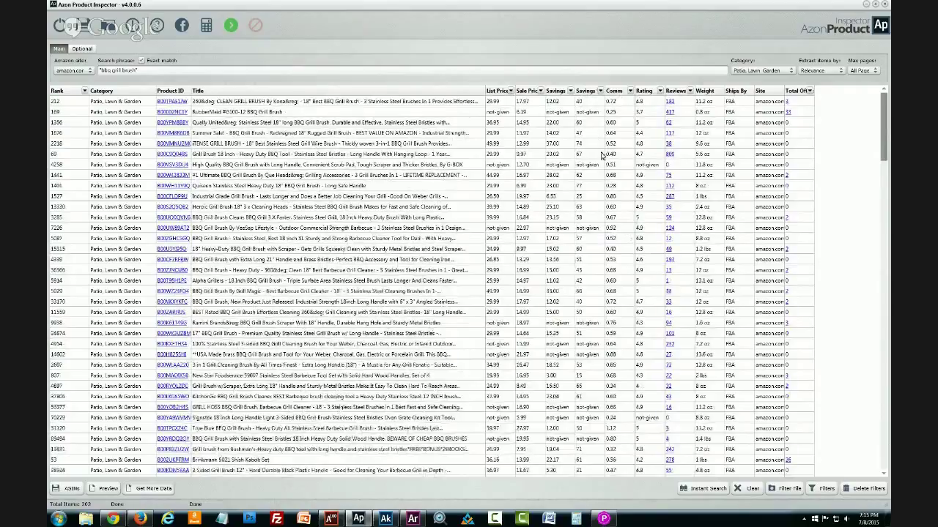
Step: Select the Savings value in the 1401 row and browse further down the results
click(593, 187)
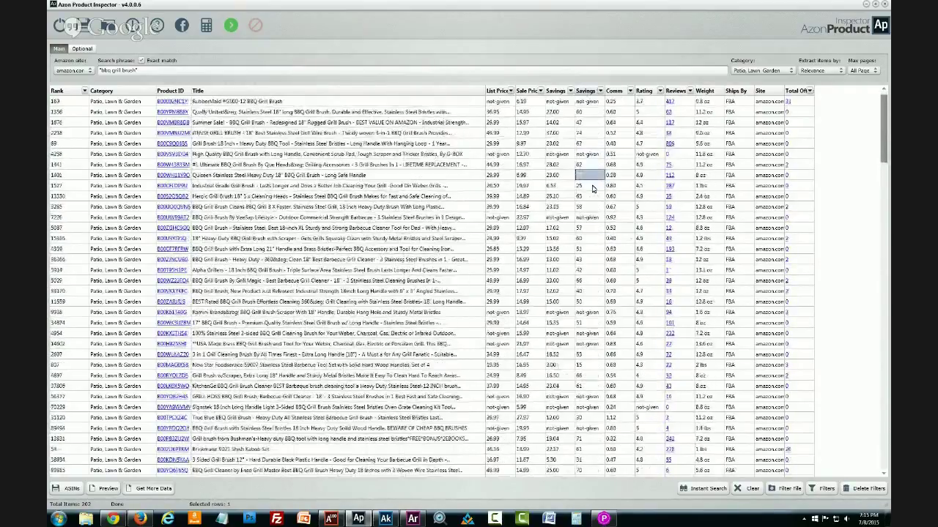
scroll(571, 146, down, 2)
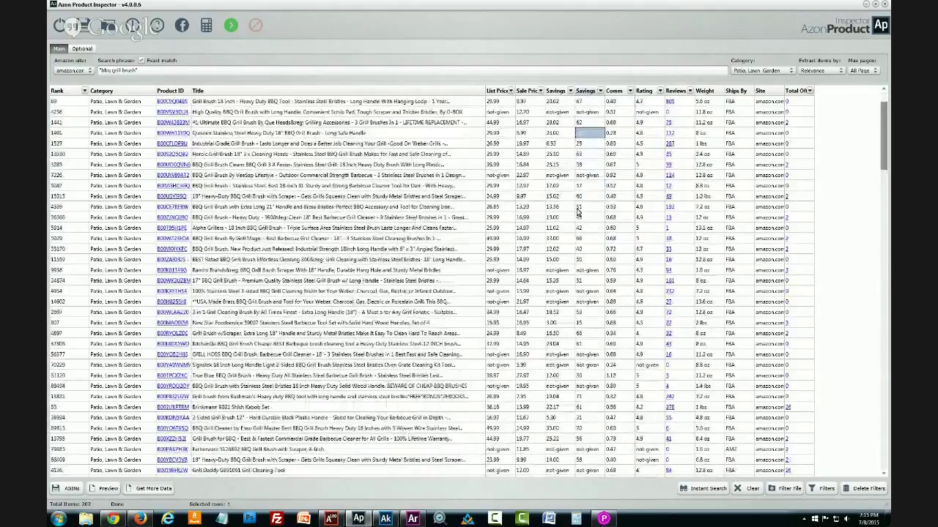
scroll(577, 206, down, 1)
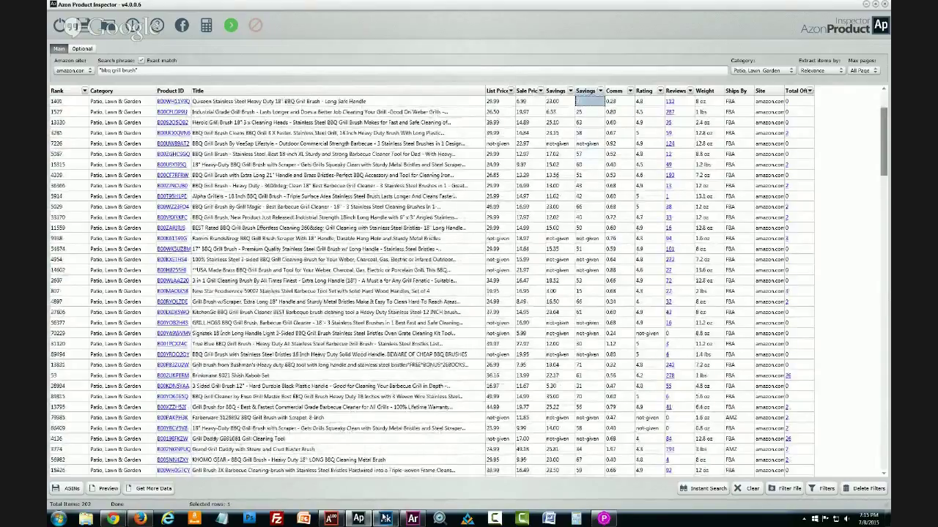
Step: Launch a new maximized Azon Product Inspector V4 window and show its Save menu
click(385, 454)
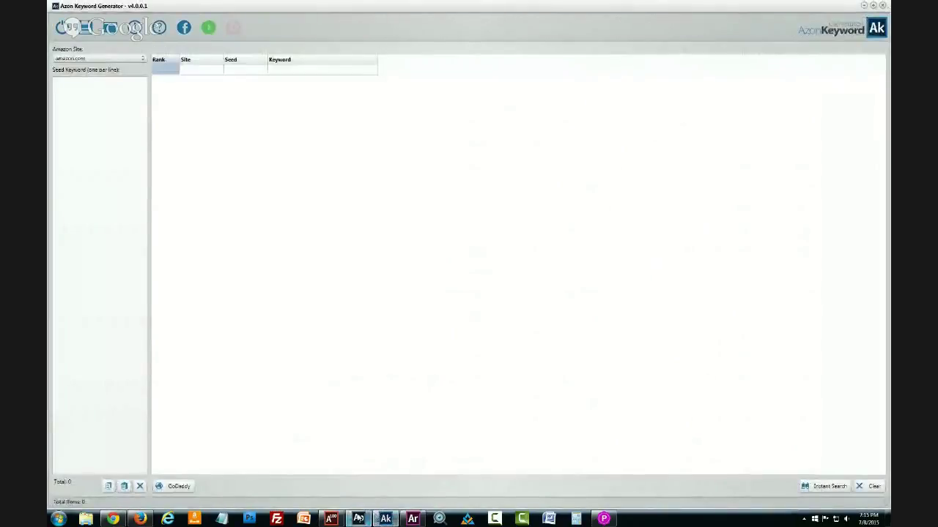
right_click(359, 519)
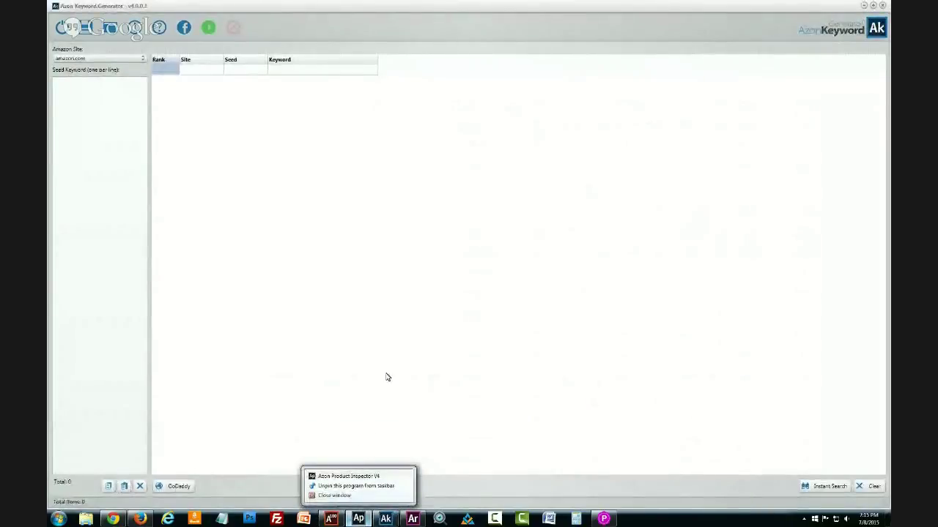
click(355, 477)
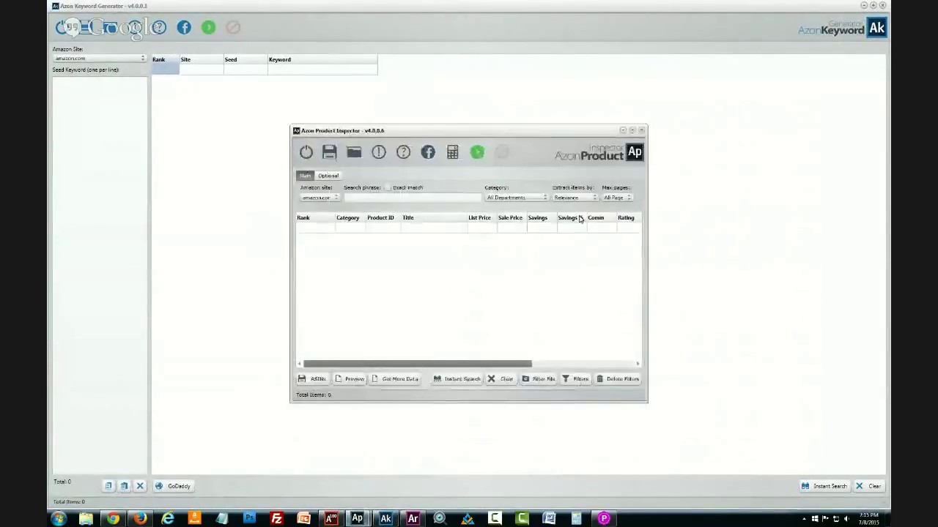
click(632, 132)
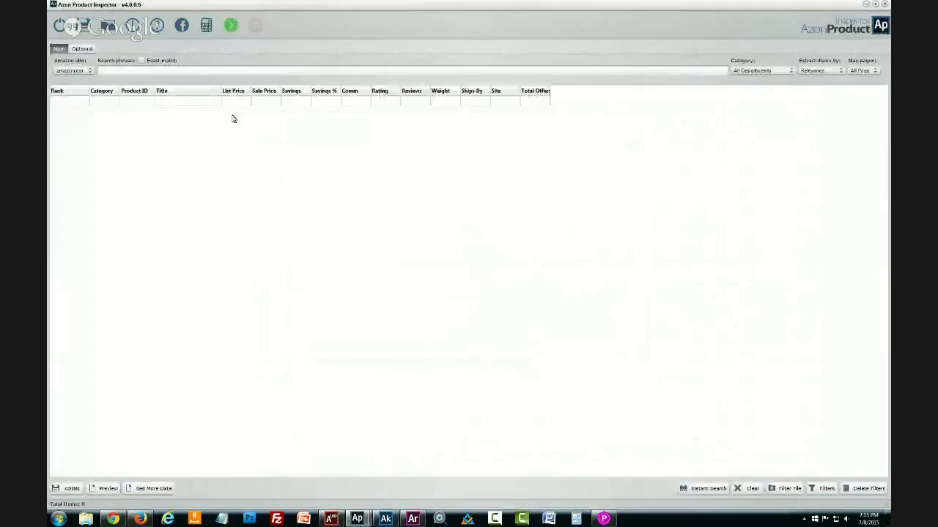
click(128, 71)
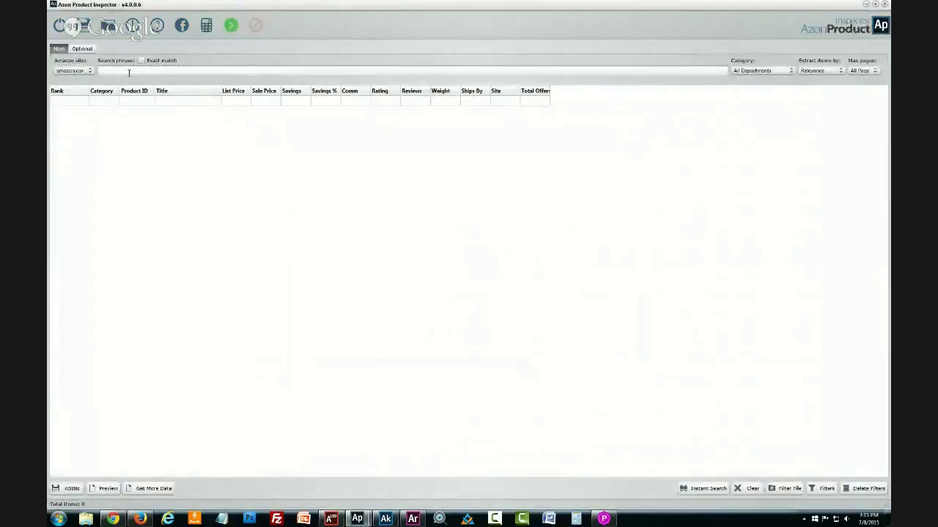
click(87, 36)
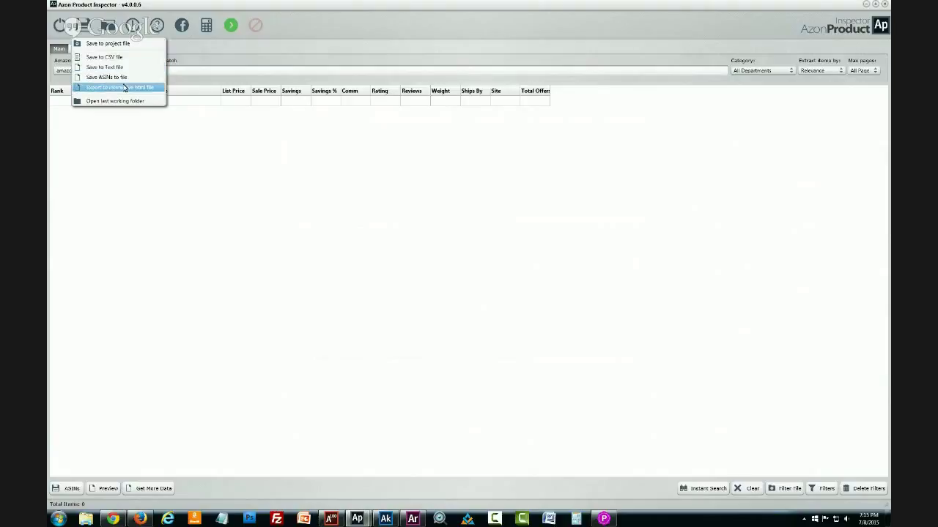
Step: Run an exact-match 'bbq grill mat' search in Patio, Lawn, Garden, returning 200 listings
click(198, 69)
text(bb)
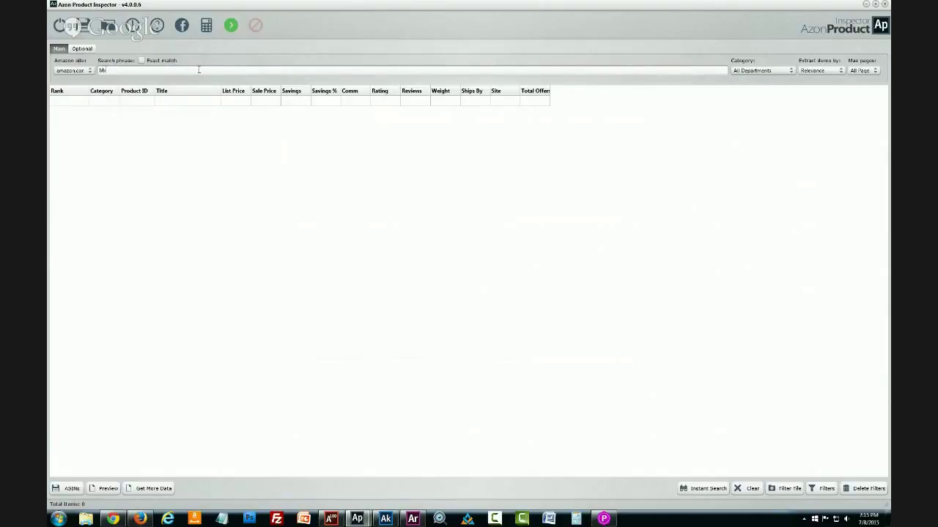
text(q grill mat)
click(141, 60)
click(769, 72)
scroll(755, 124, down, 8)
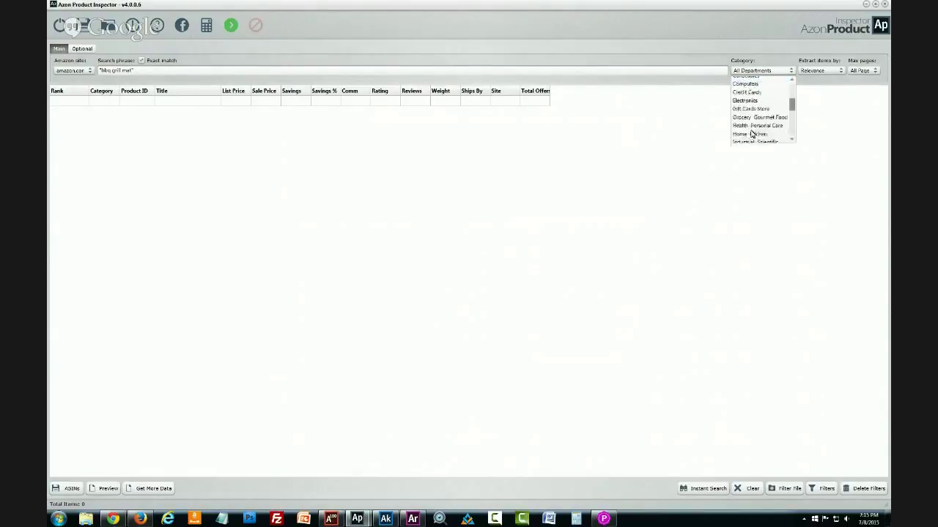
scroll(755, 131, down, 1)
click(750, 97)
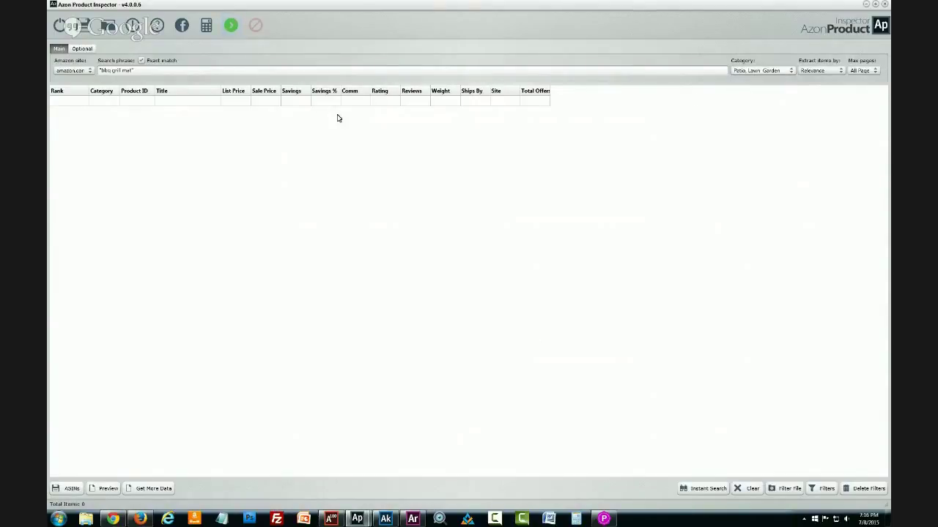
click(232, 25)
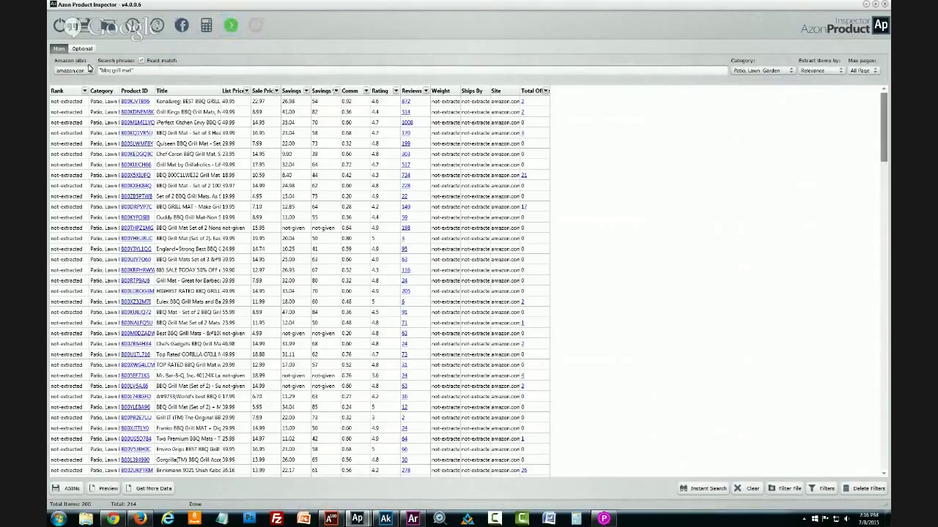
Step: Fetch rank, weight, Ships By and offer details for the bbq grill mat listings
click(155, 489)
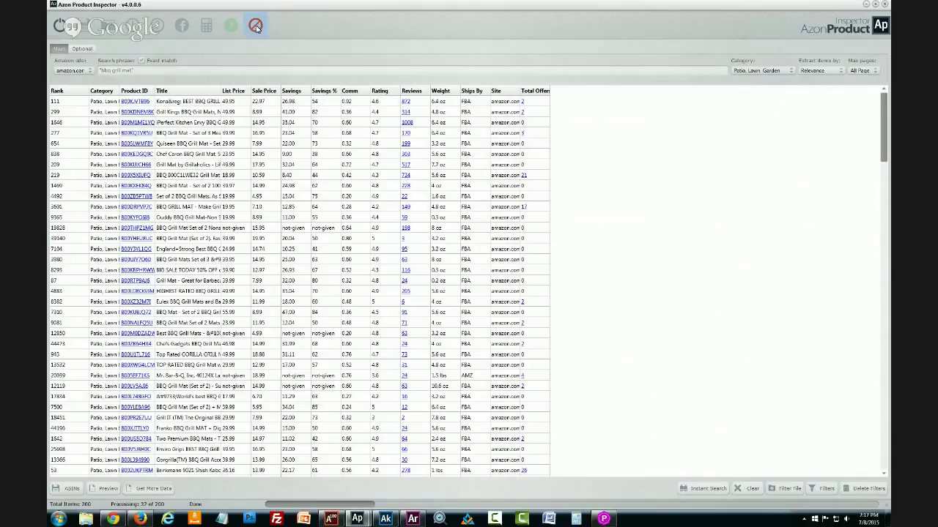
Step: Stop the Get More Data extraction so the fetch reports Done
click(256, 27)
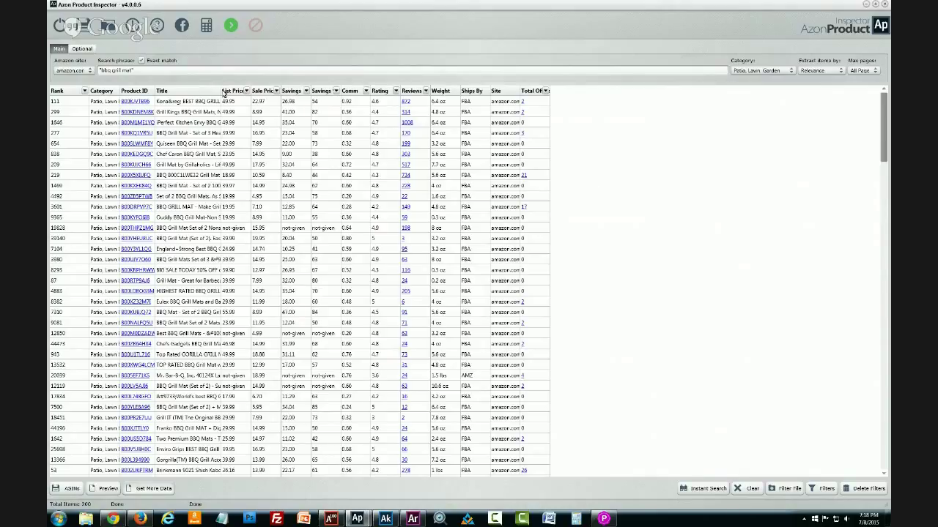
Step: Drag the Title column border wider to reveal full bbq grill mat titles
drag(222, 92, 276, 91)
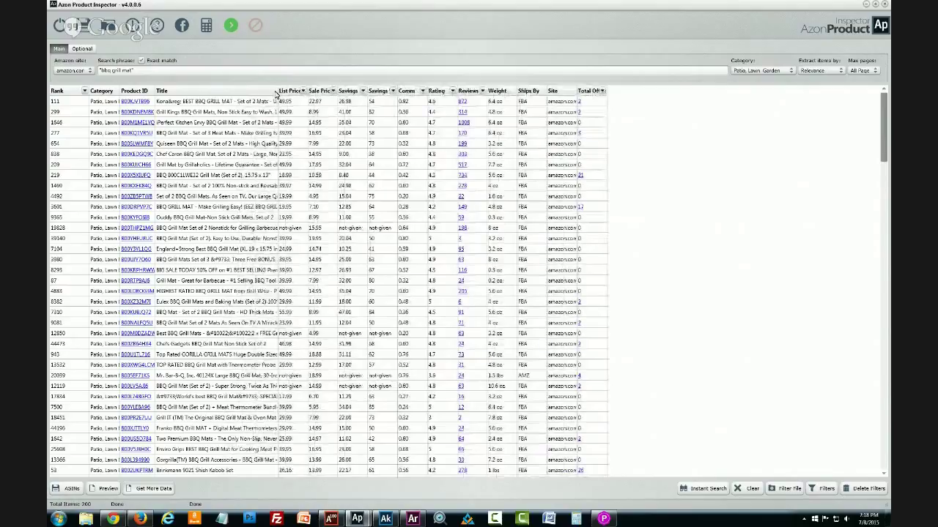